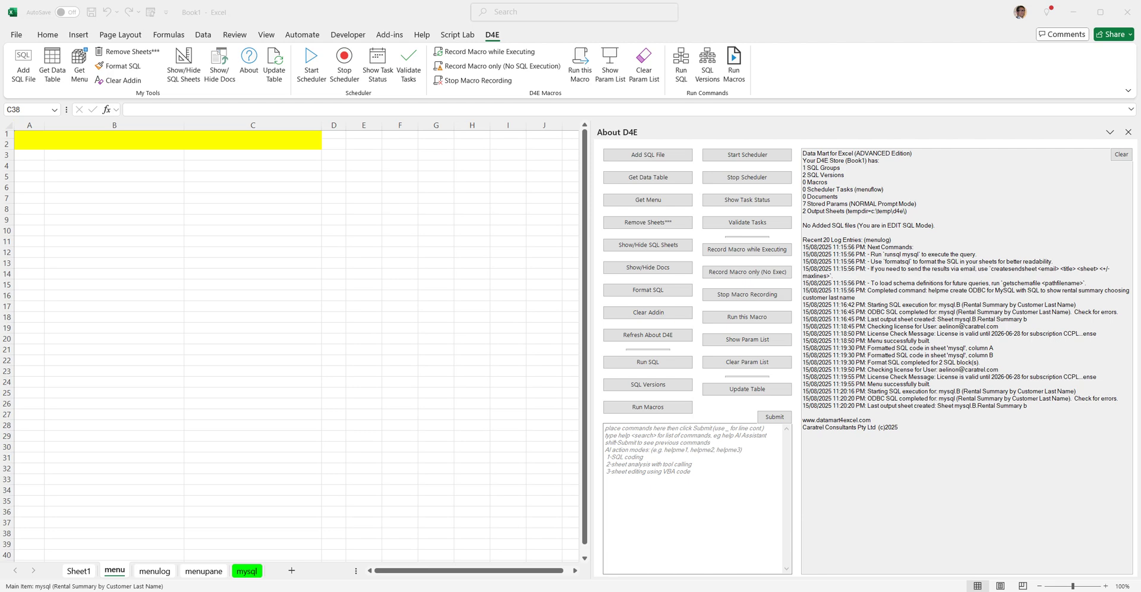
Step: Submit the command "helpme create ODBC for MySQL with SQL to extract schema info of all tables and databases"
{"action": "left_click", "coordinate": [682, 444]}
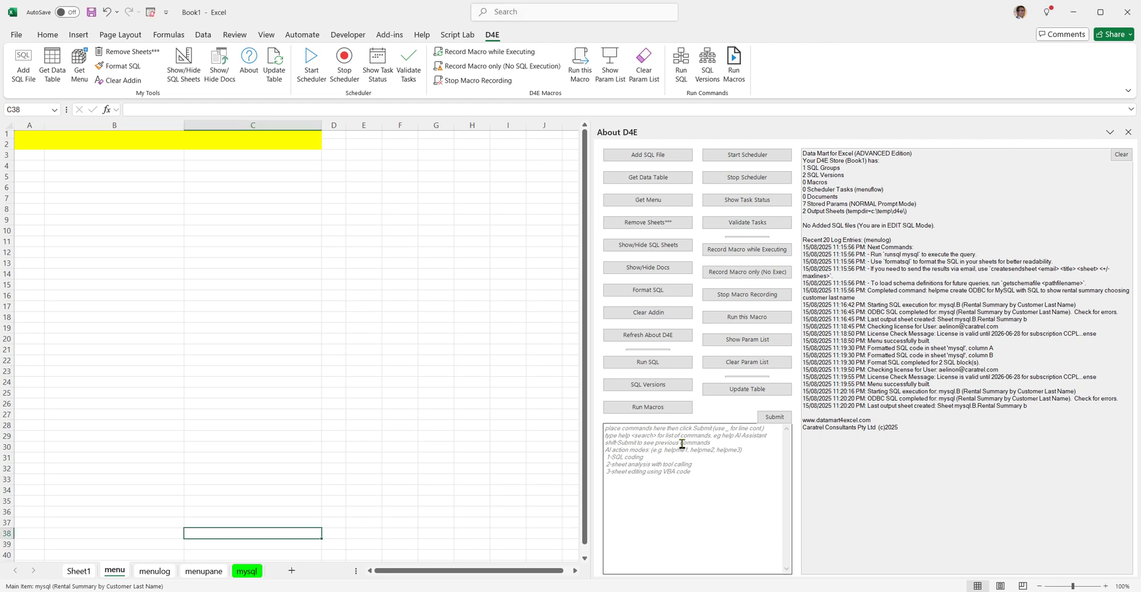
{"action": "left_click", "coordinate": [683, 443]}
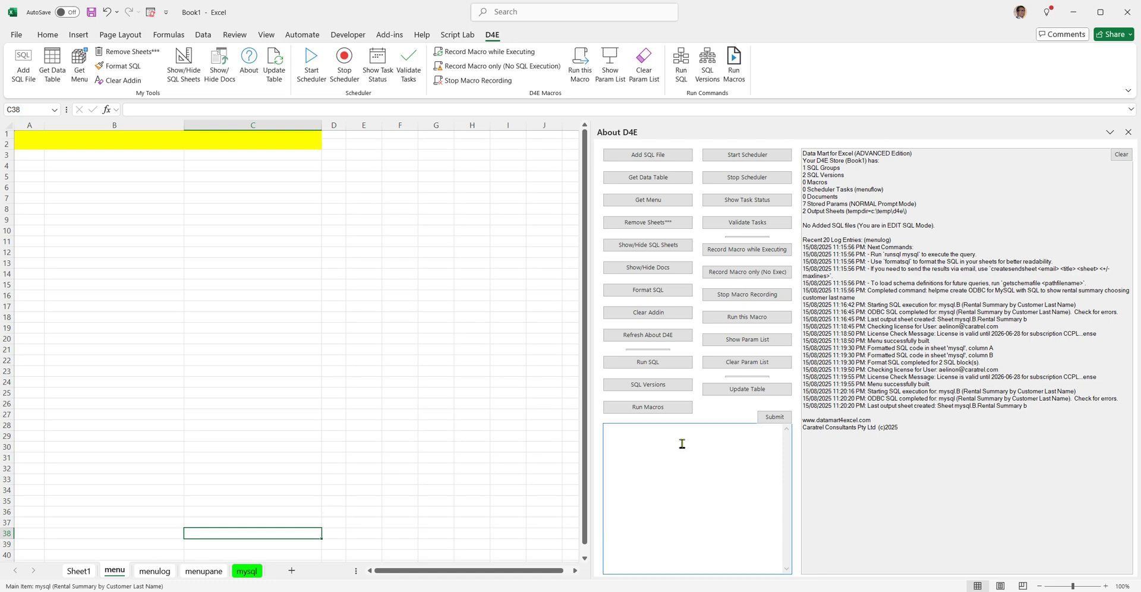
{"action": "type", "text": "helpme create ODBC for MySQL with SQL to extract schema info of all tables and databases"}
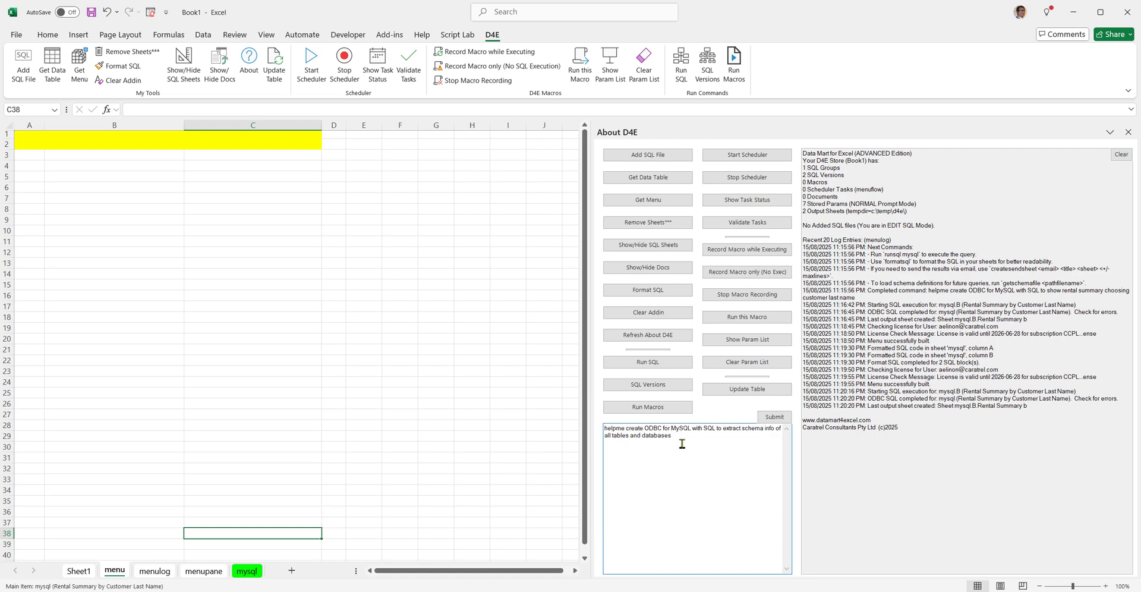
{"action": "left_click", "coordinate": [780, 419]}
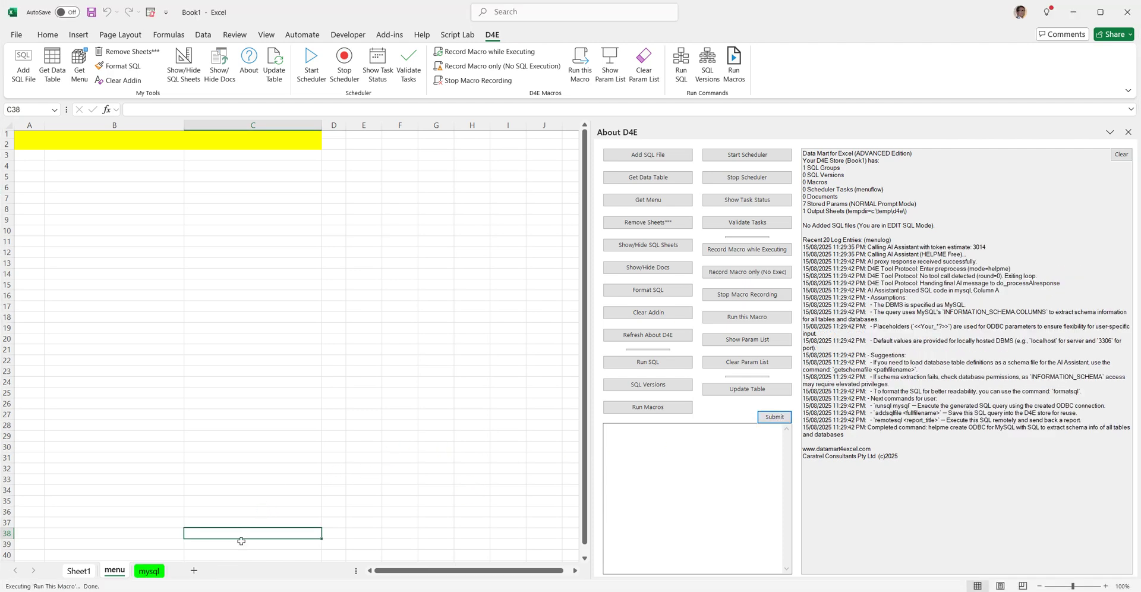
Step: Review the generated schema query on the mysql sheet and rebuild the menu list
{"action": "left_click", "coordinate": [149, 571]}
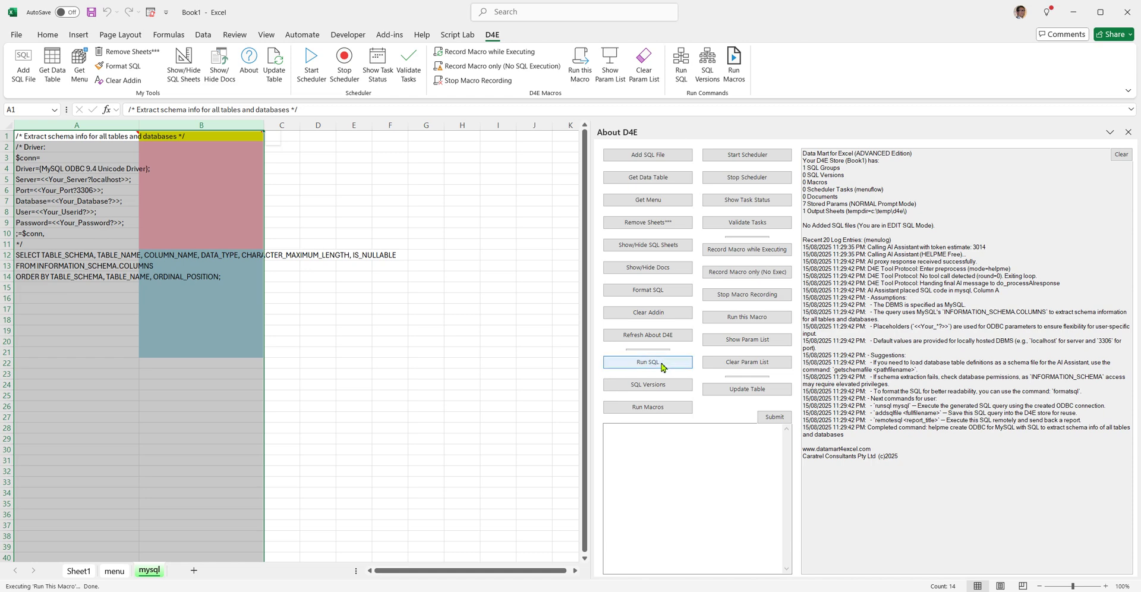
{"action": "left_click", "coordinate": [338, 364]}
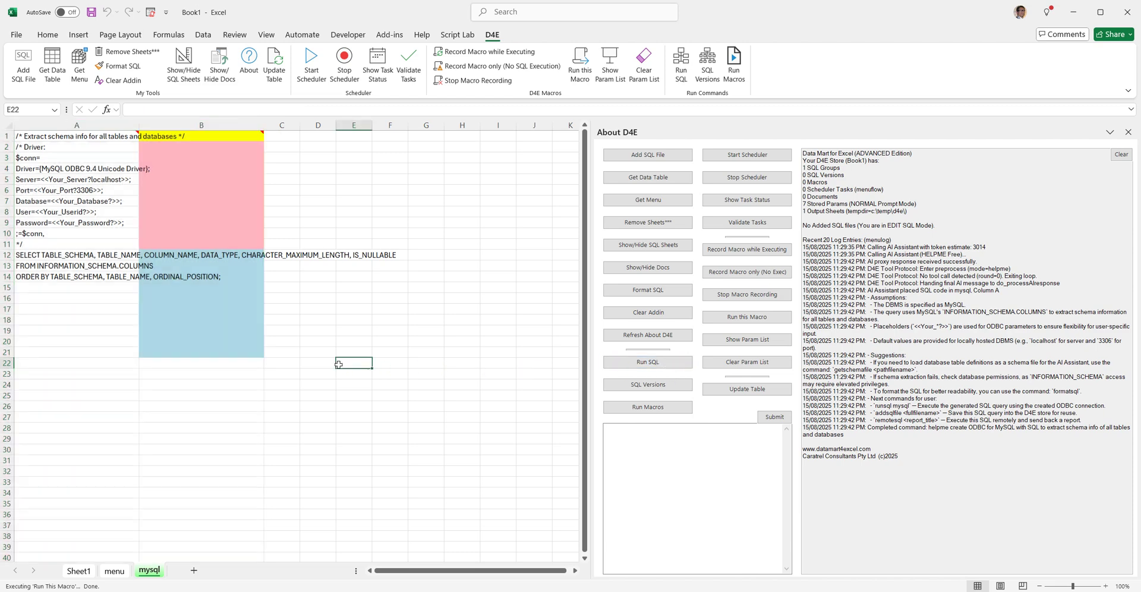
{"action": "left_click", "coordinate": [66, 211]}
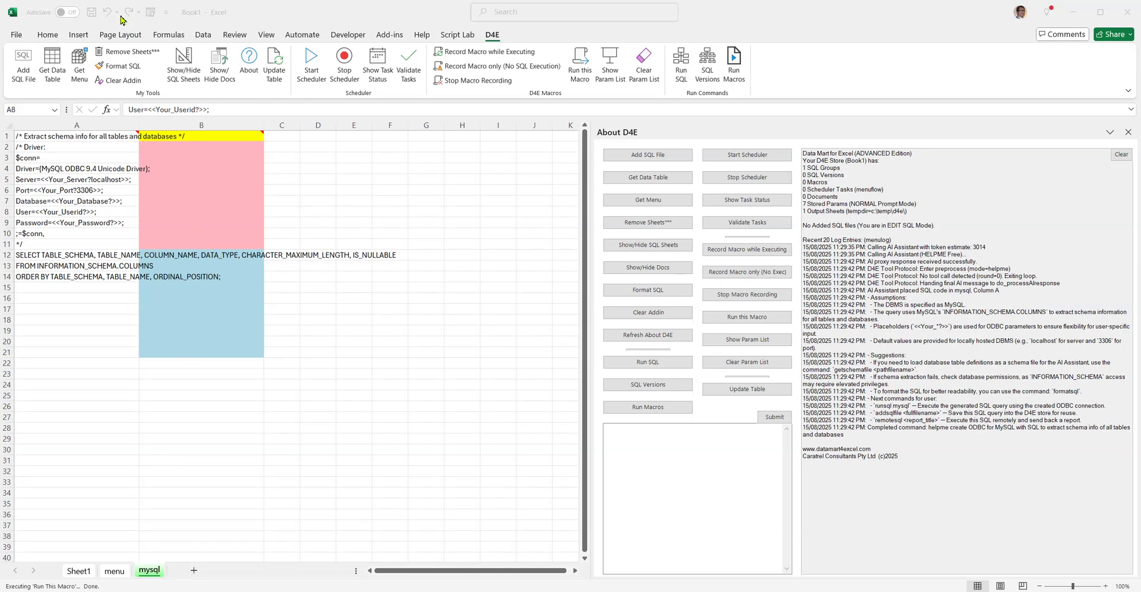
{"action": "left_click", "coordinate": [80, 71]}
{"action": "left_click", "coordinate": [81, 70]}
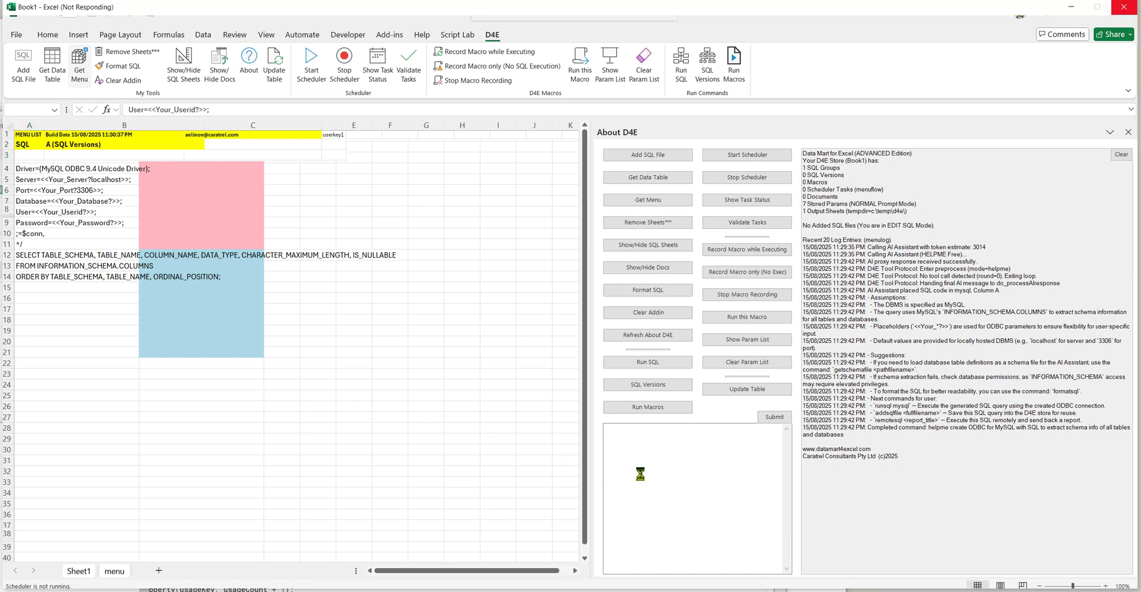
Step: Run the mysql schema query with the prefilled connection parameters for the SAKILA database on localhost, port 3306
{"action": "left_click", "coordinate": [659, 367]}
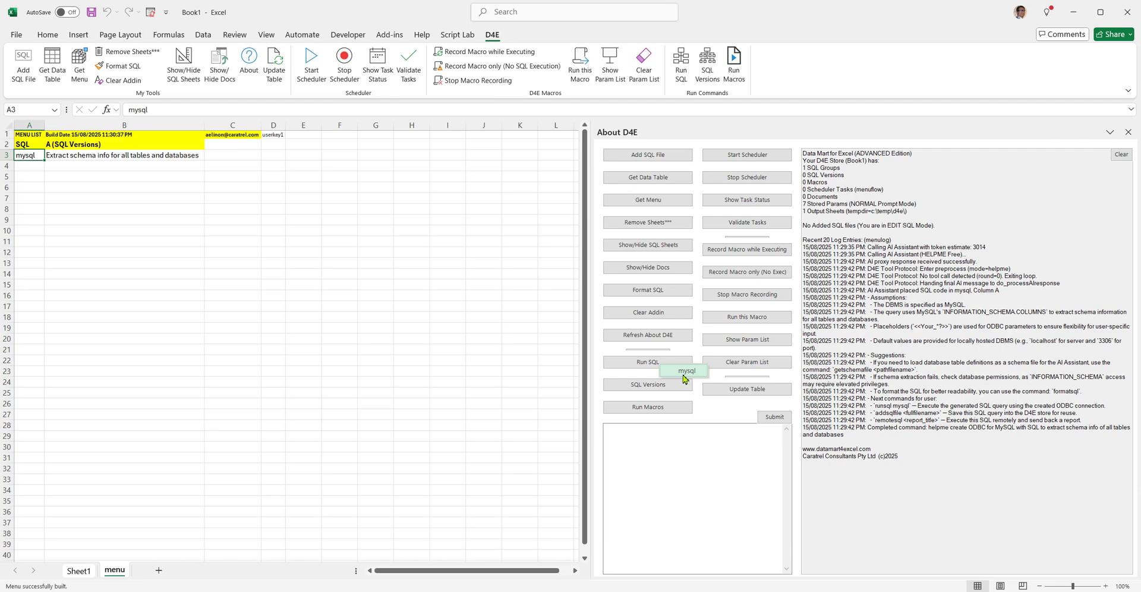
{"action": "left_click", "coordinate": [685, 374]}
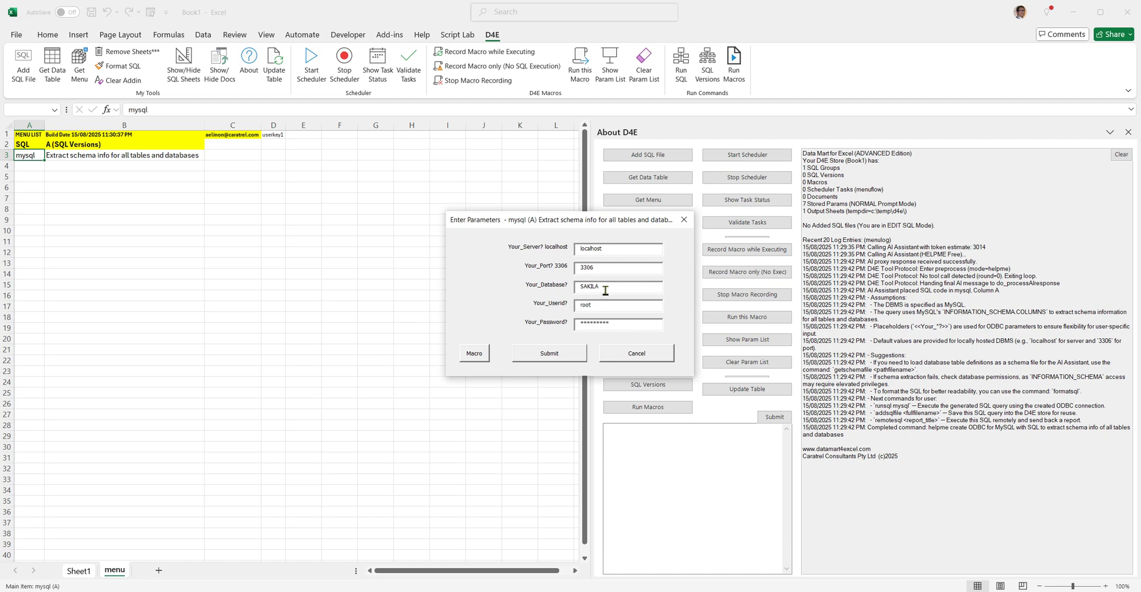
{"action": "left_click", "coordinate": [554, 360]}
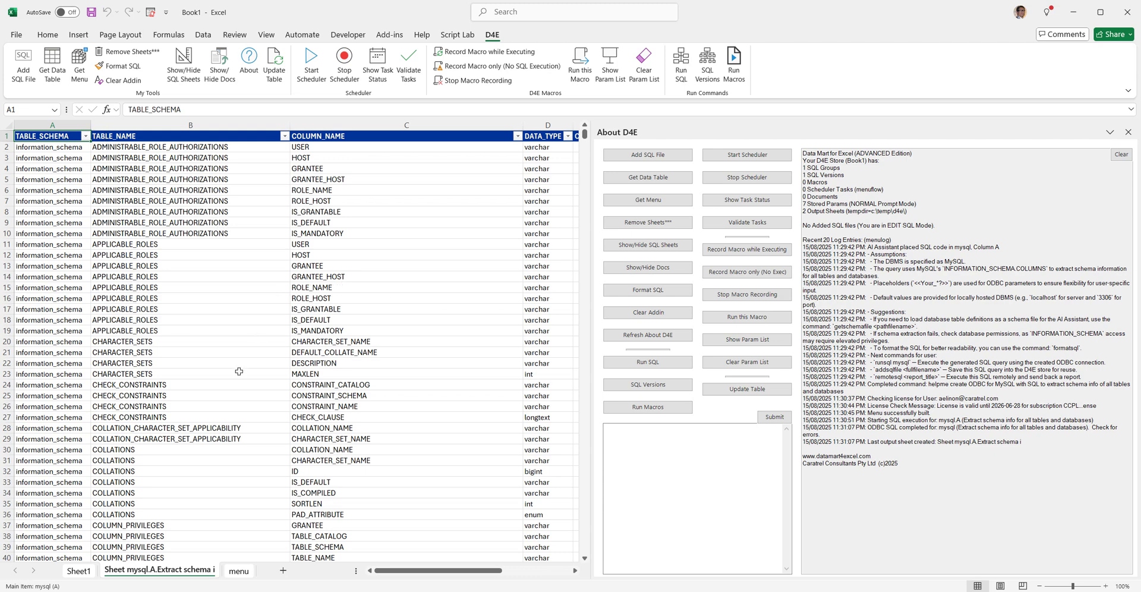
Step: Rename the schema output sheet to docs.schema
{"action": "double_click", "coordinate": [178, 571]}
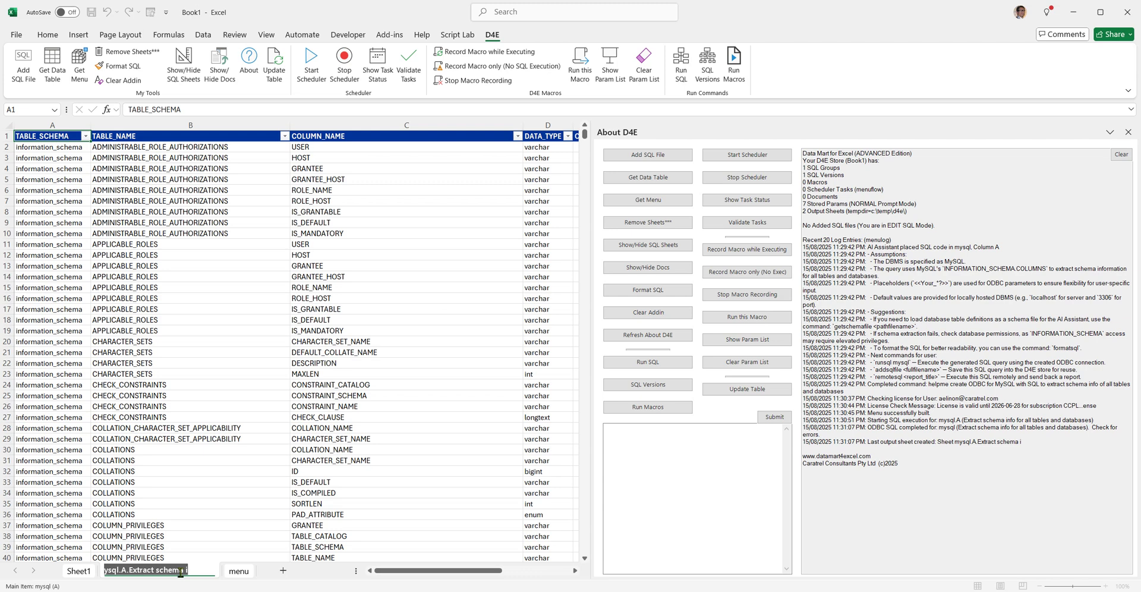
{"action": "type", "text": "docs."}
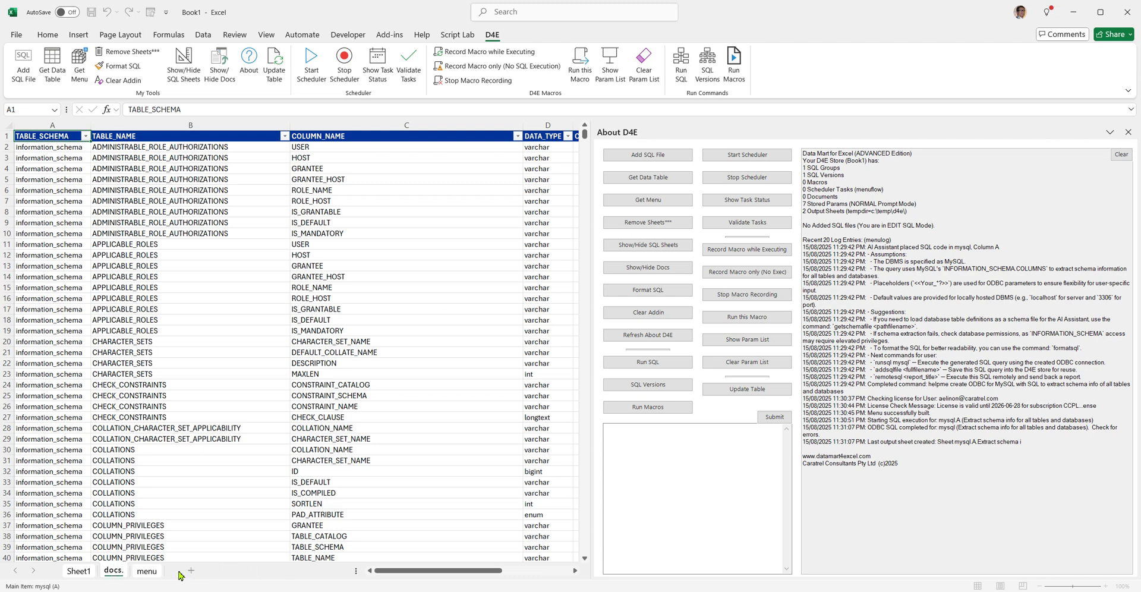
{"action": "type", "text": "schema"}
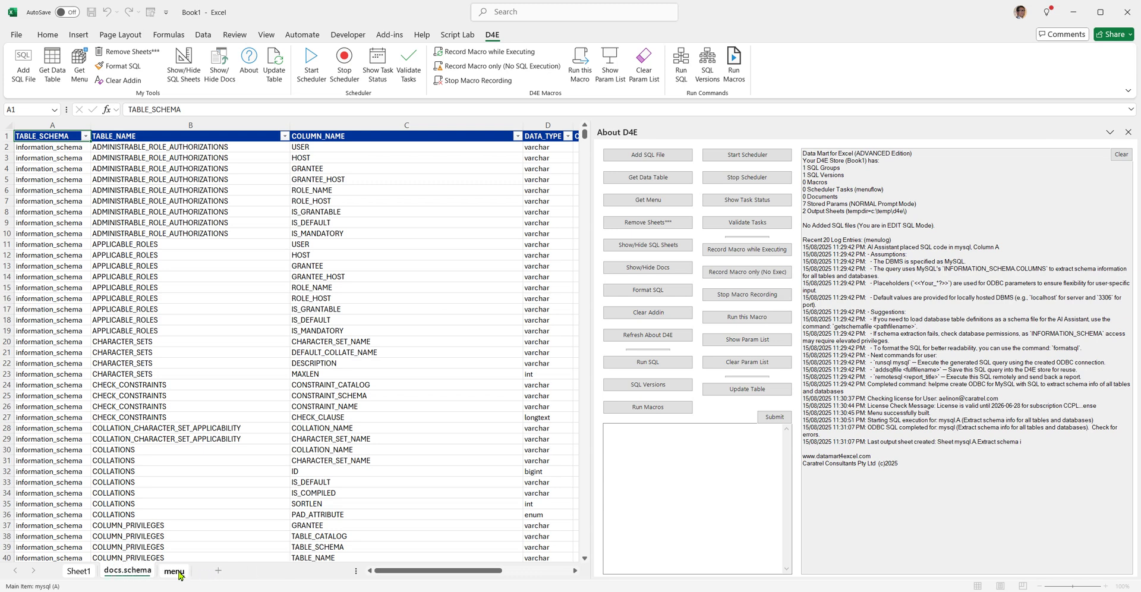
{"action": "key", "text": "Return"}
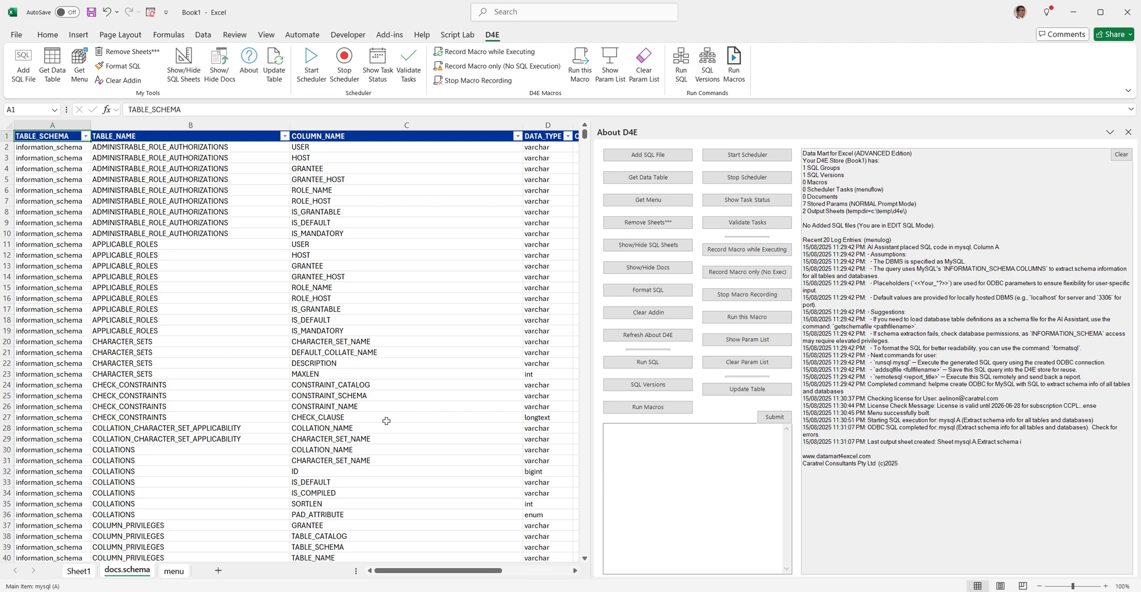
Step: Submit the command "helpme create ODBC for MySQL with SQL to show rental summary choosing customer last name"
{"action": "left_click", "coordinate": [652, 441]}
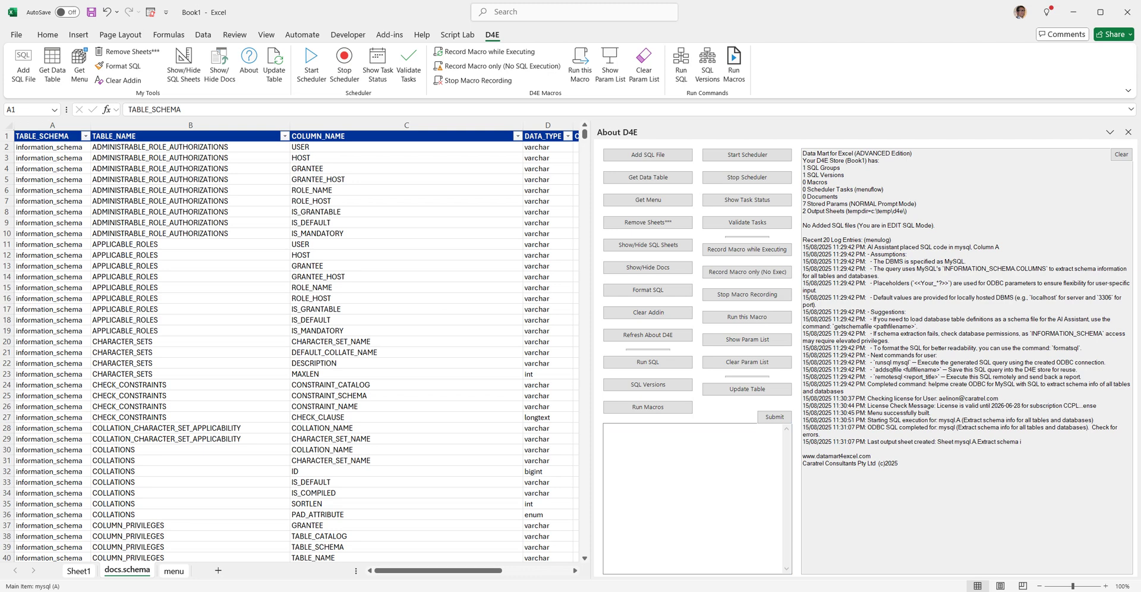
{"action": "left_click", "coordinate": [634, 440]}
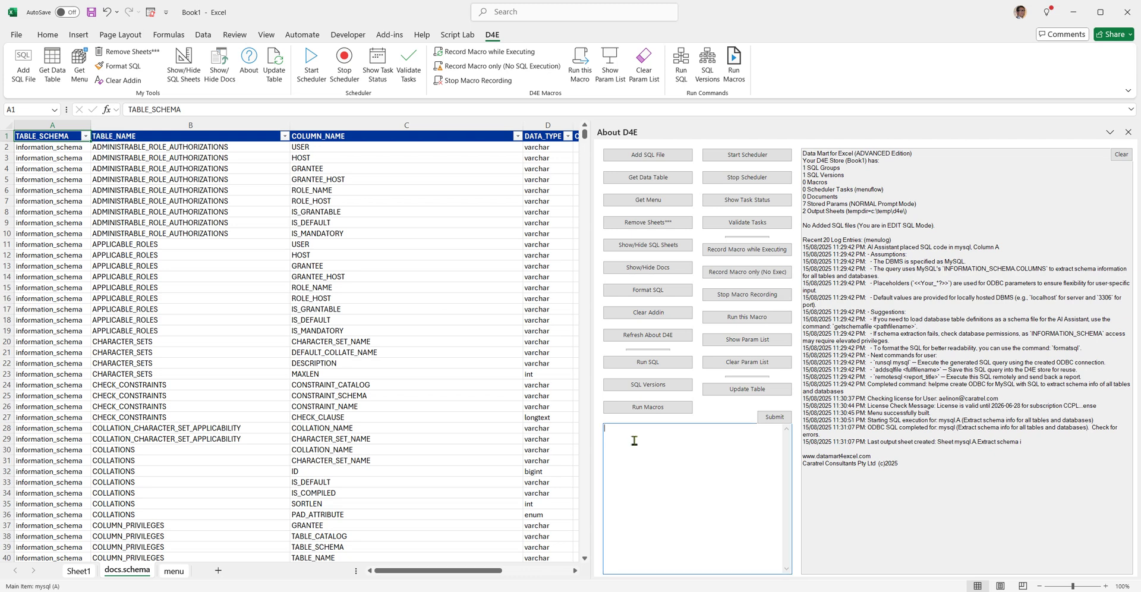
{"action": "type", "text": "helpme create ODBC for MySQL with SQL to show rental summary choosing customer last name"}
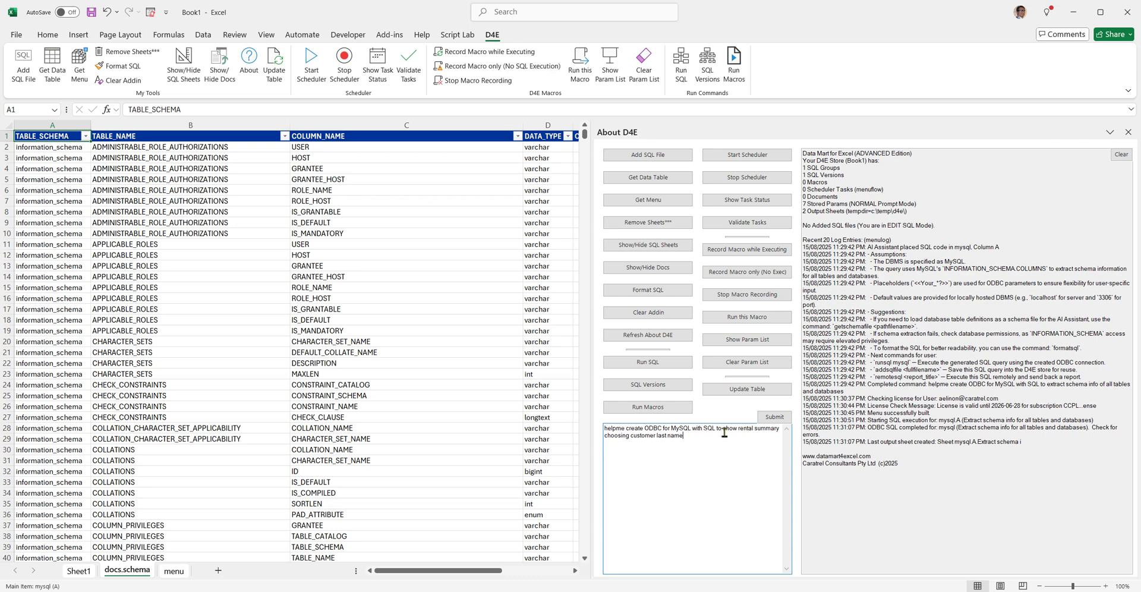
{"action": "left_click", "coordinate": [774, 418]}
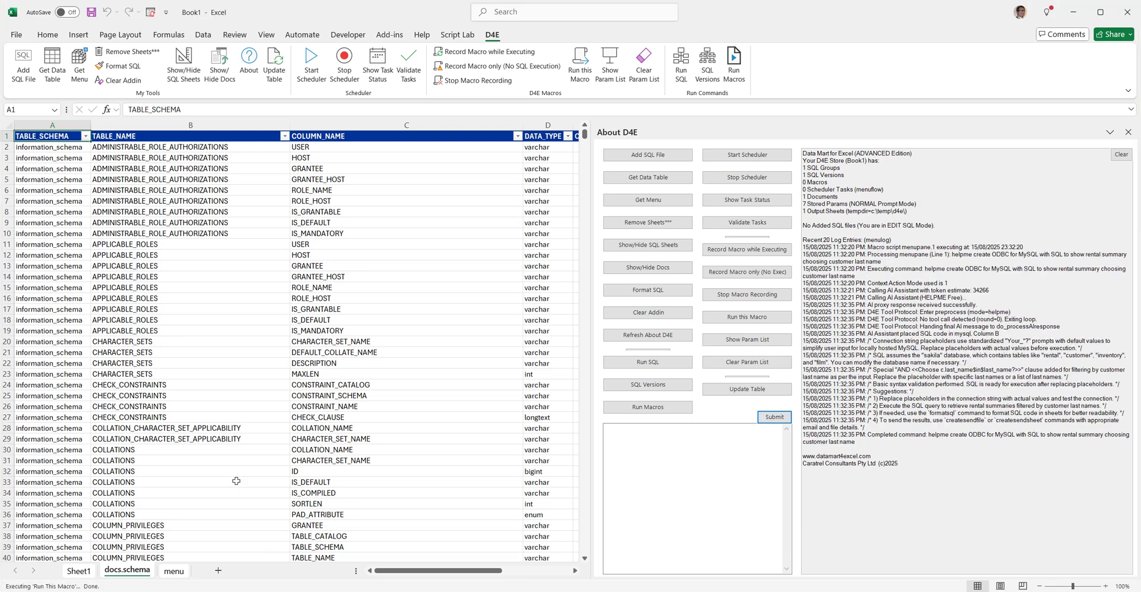
Step: Unhide the SQL sheets and select the rental summary query in column B of the mysql sheet
{"action": "left_click", "coordinate": [179, 74]}
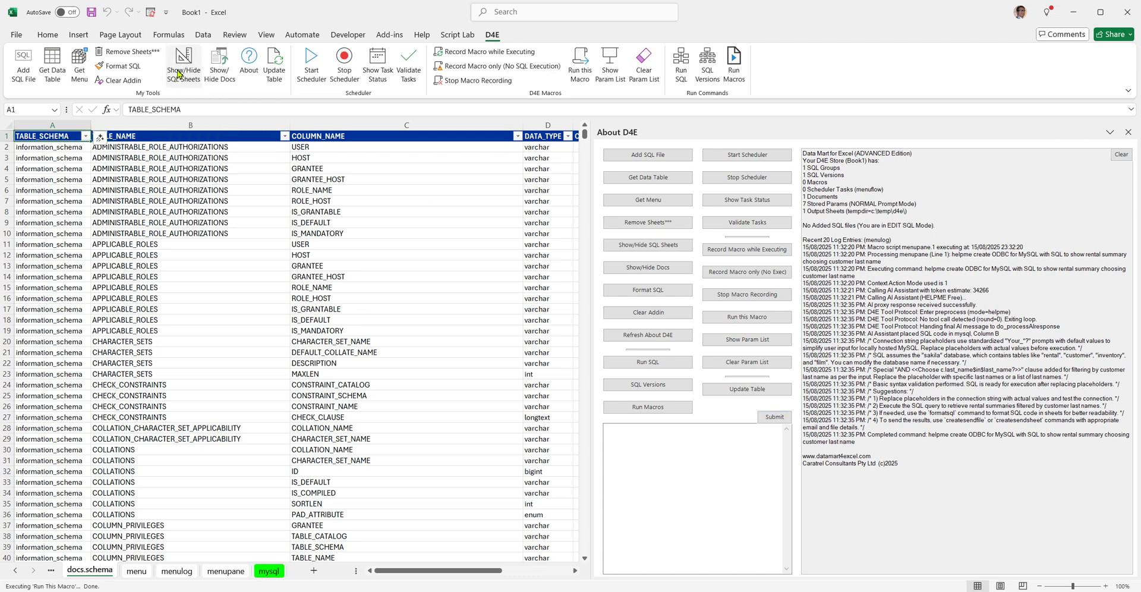
{"action": "left_click", "coordinate": [269, 572]}
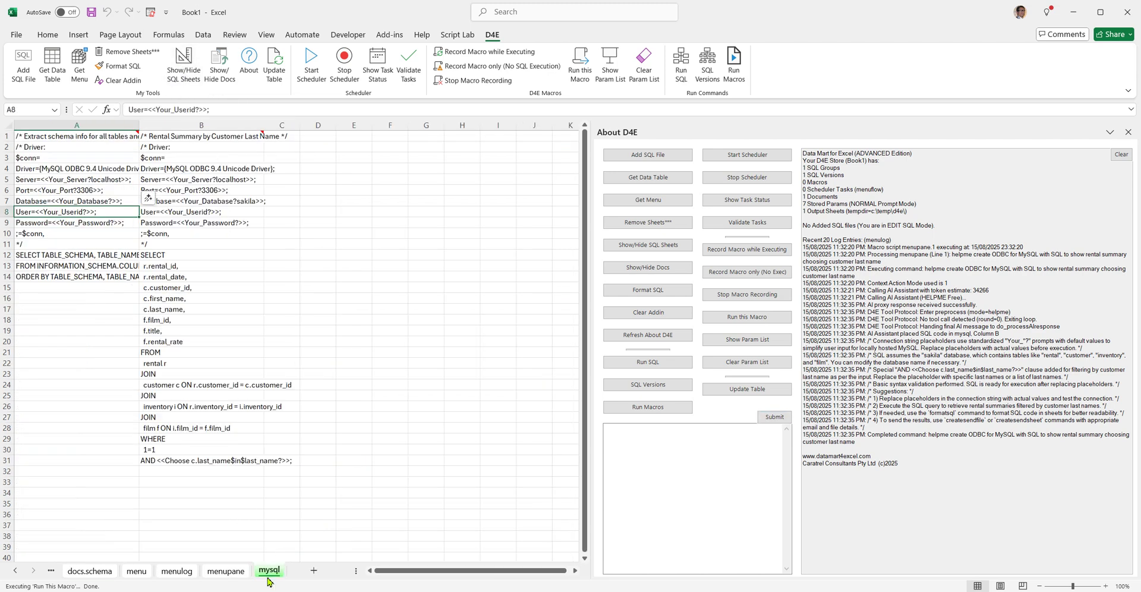
{"action": "left_click", "coordinate": [185, 125]}
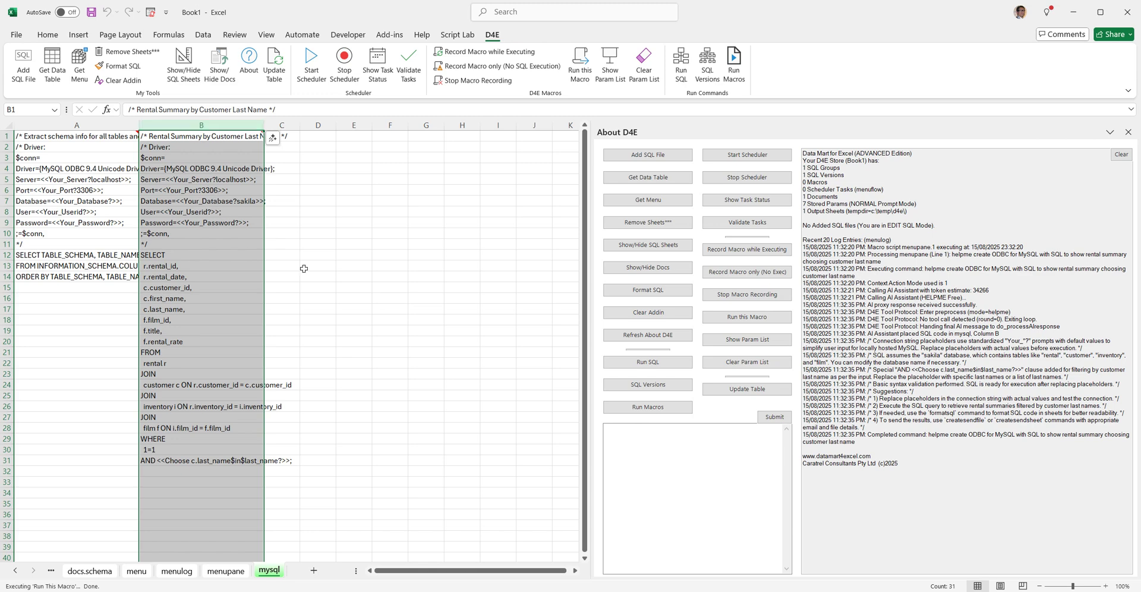
Step: Run the rental summary query with the prefilled connection parameters and the customer last name filter HUN%
{"action": "left_click", "coordinate": [655, 365]}
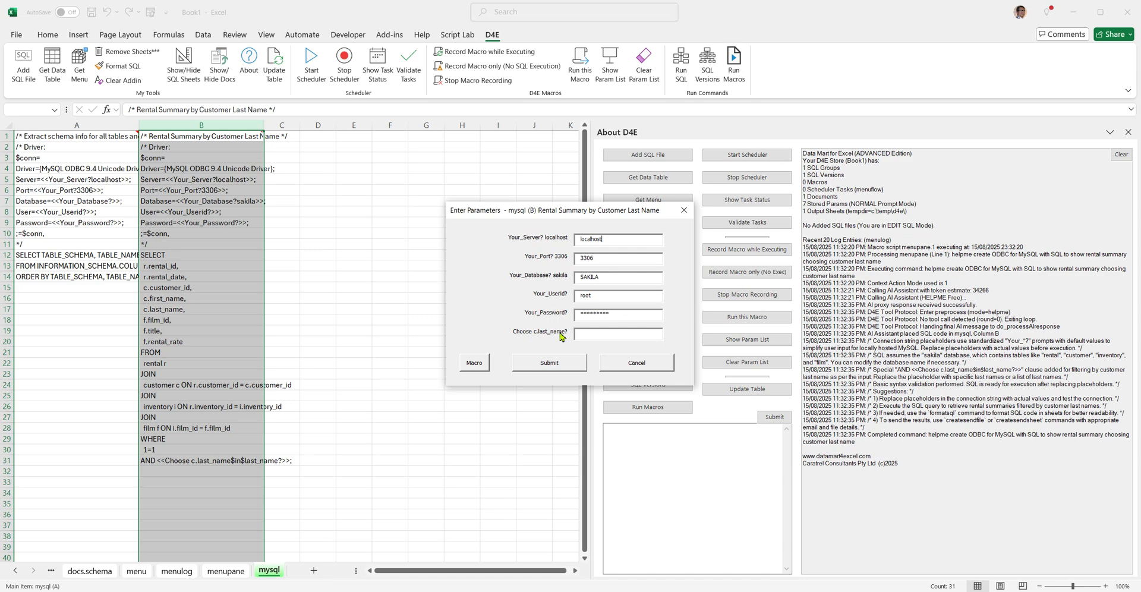
{"action": "left_click", "coordinate": [602, 335]}
{"action": "type", "text": "HUN%"}
{"action": "left_click", "coordinate": [549, 362]}
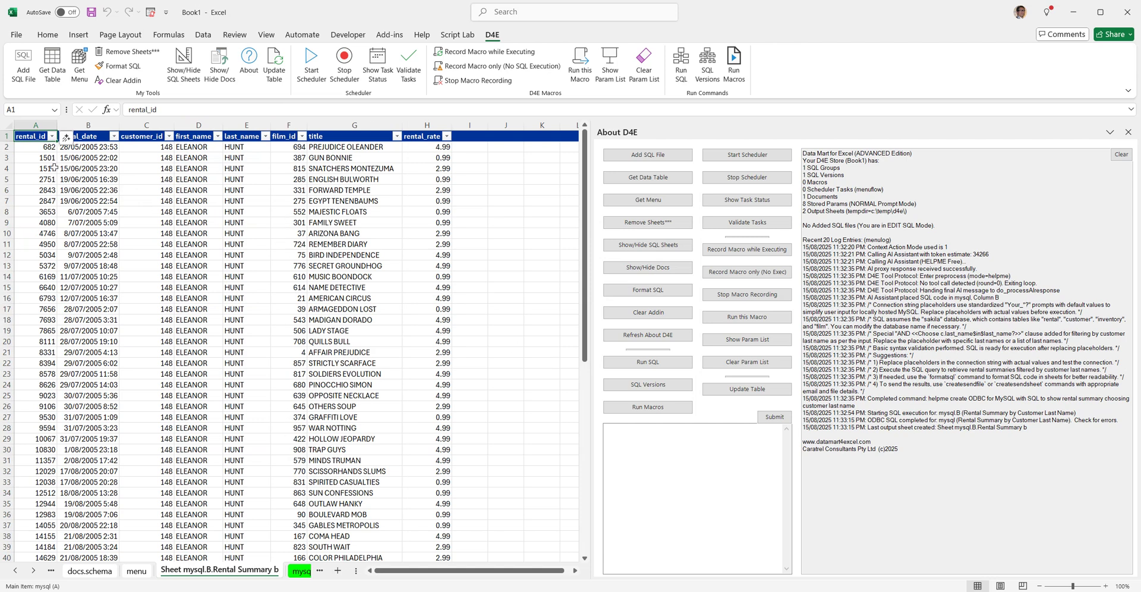
Step: Look through the rental summary output rows for the customers matching the last name filter
{"action": "left_click_drag", "start_coordinate": [39, 147], "coordinate": [461, 470]}
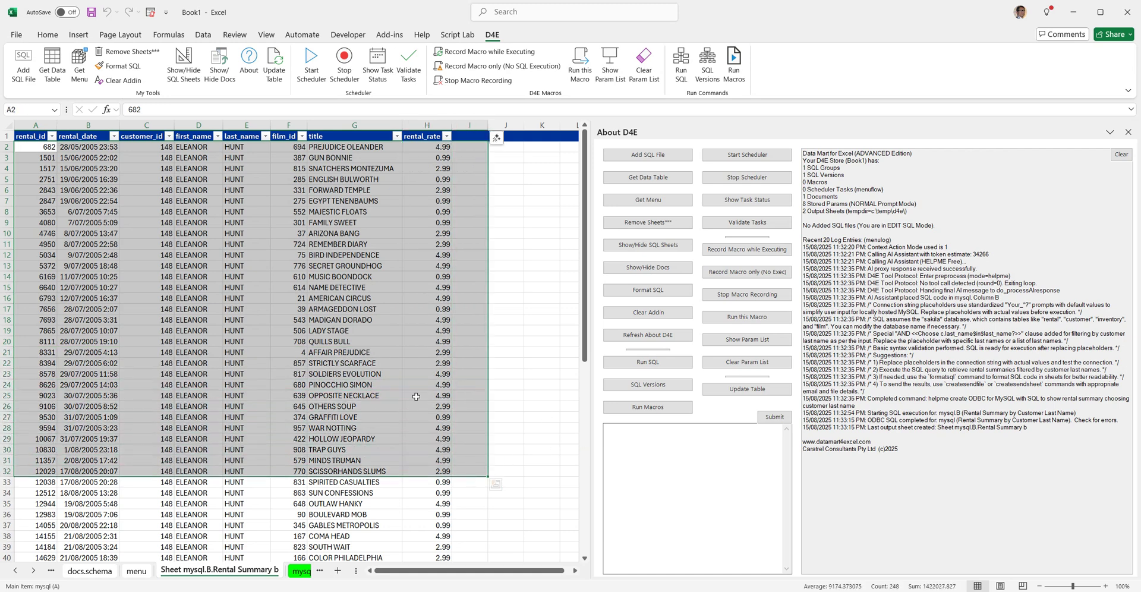
{"action": "scroll", "coordinate": [280, 488], "scroll_direction": "down", "scroll_amount": 10}
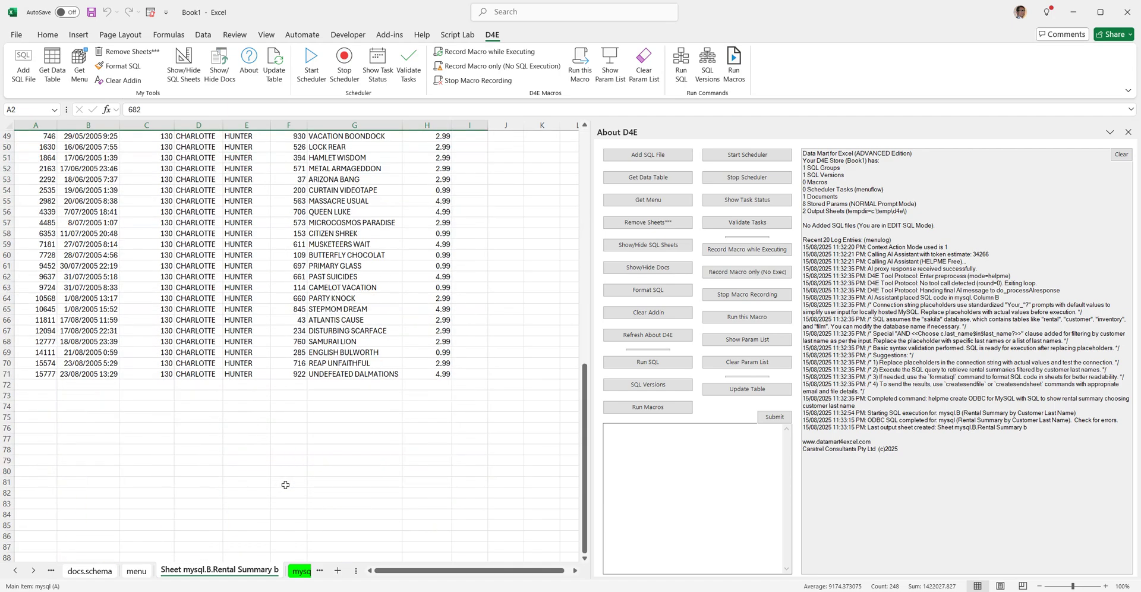
{"action": "scroll", "coordinate": [285, 483], "scroll_direction": "up", "scroll_amount": 10}
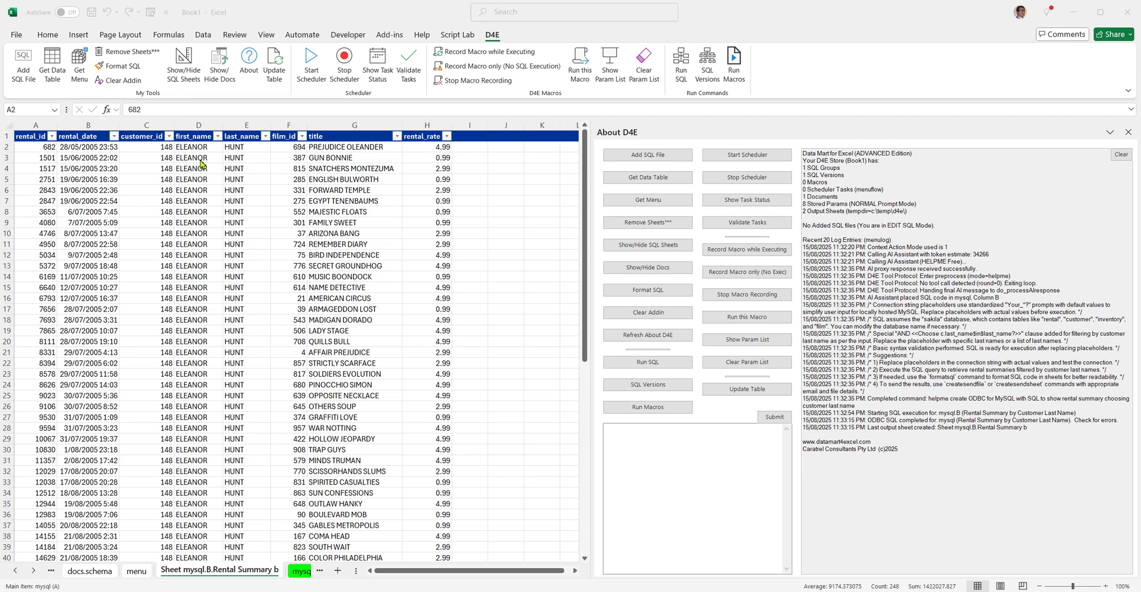
Step: Rebuild the menu list and check the mysql SQL versions, ending on the rental summary output sheet
{"action": "left_click", "coordinate": [79, 59]}
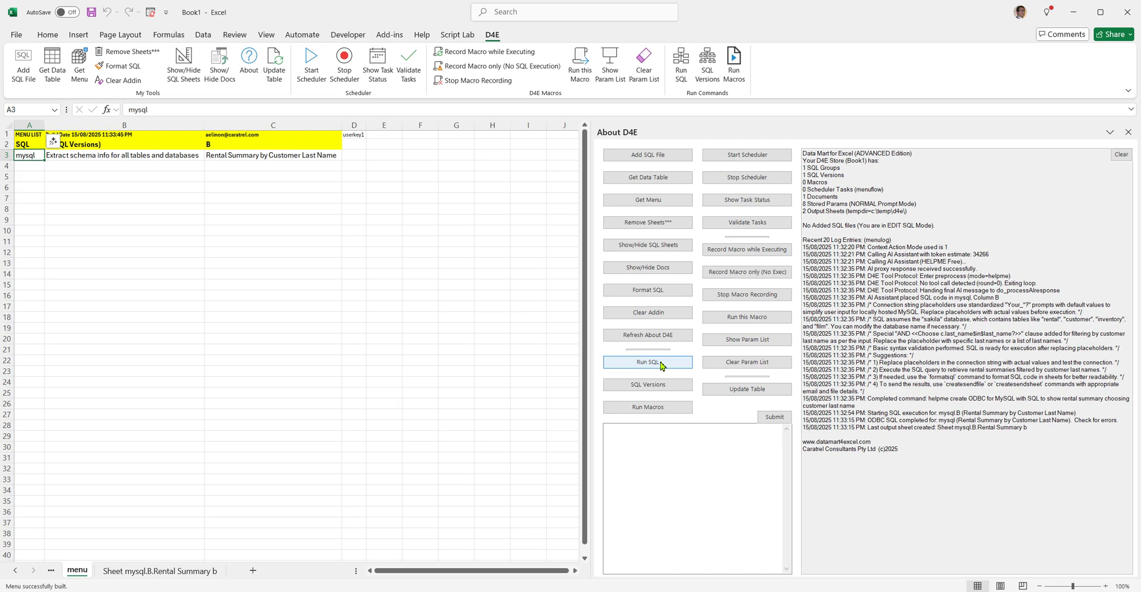
{"action": "left_click", "coordinate": [665, 390]}
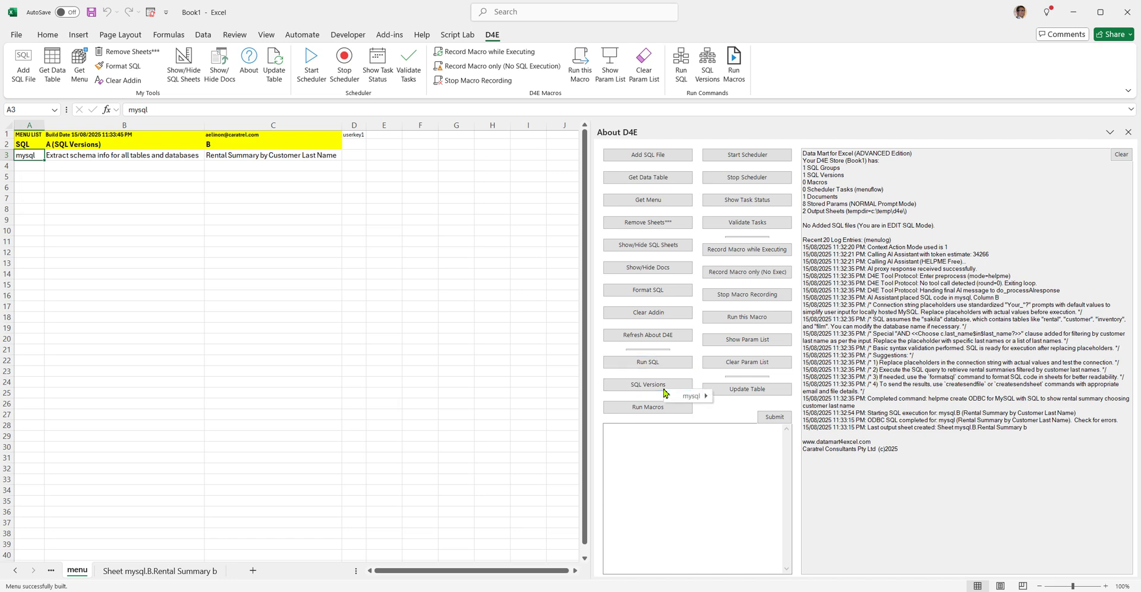
{"action": "mouse_move", "coordinate": [692, 397]}
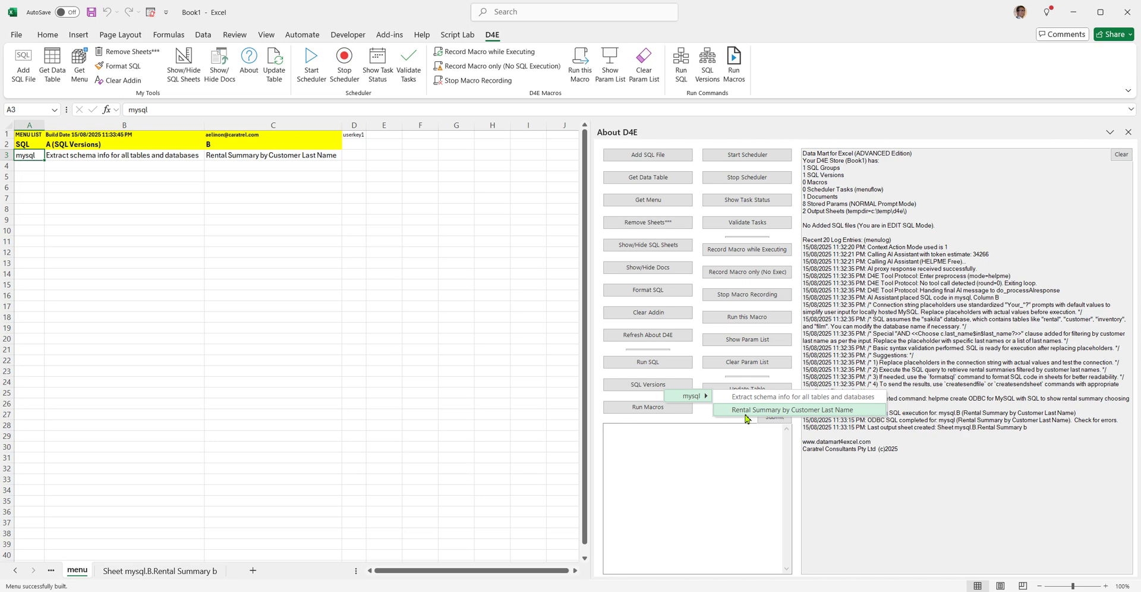
{"action": "left_click", "coordinate": [188, 572]}
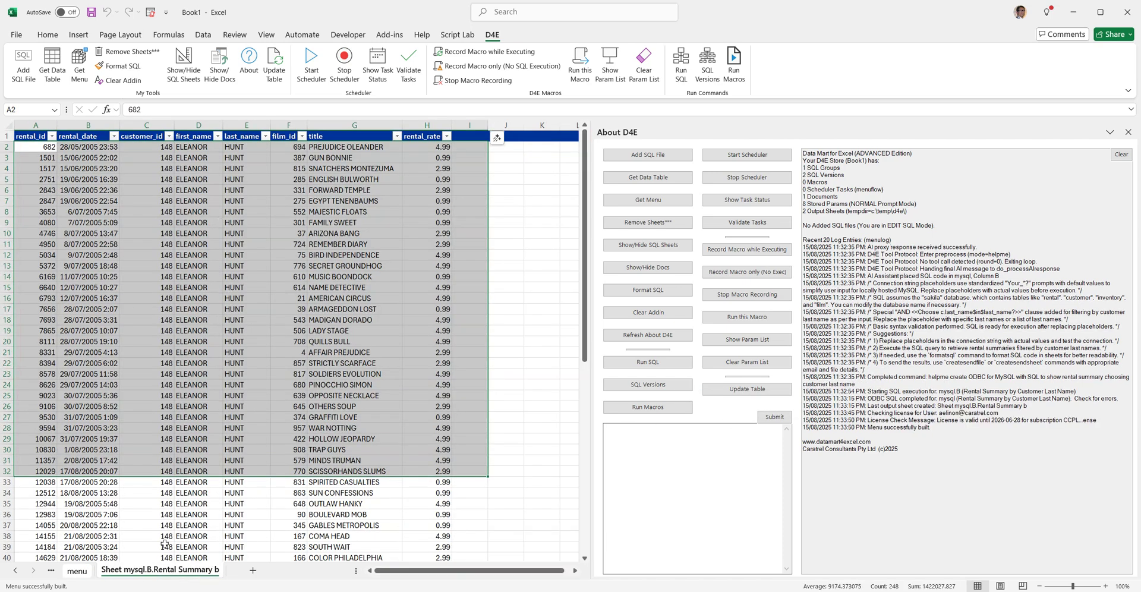